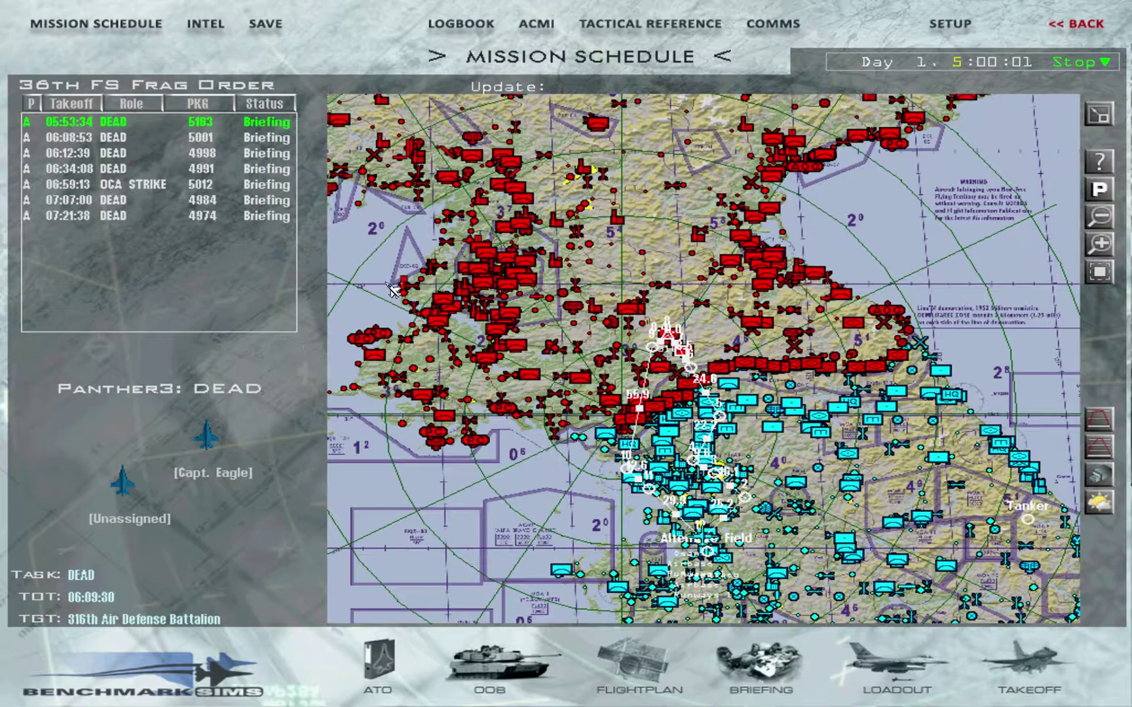
Open the Data Cartridge's target steerpoints and open the Yonan Bridge on the map in Recon.
key("d")
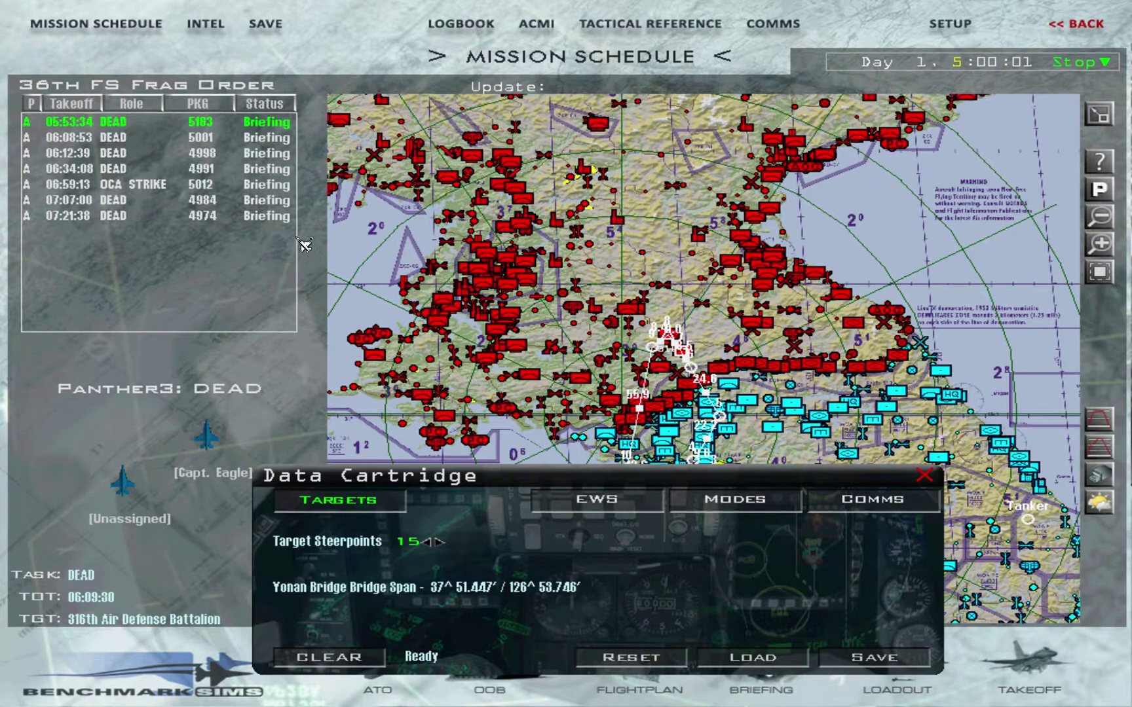
left_click(426, 542)
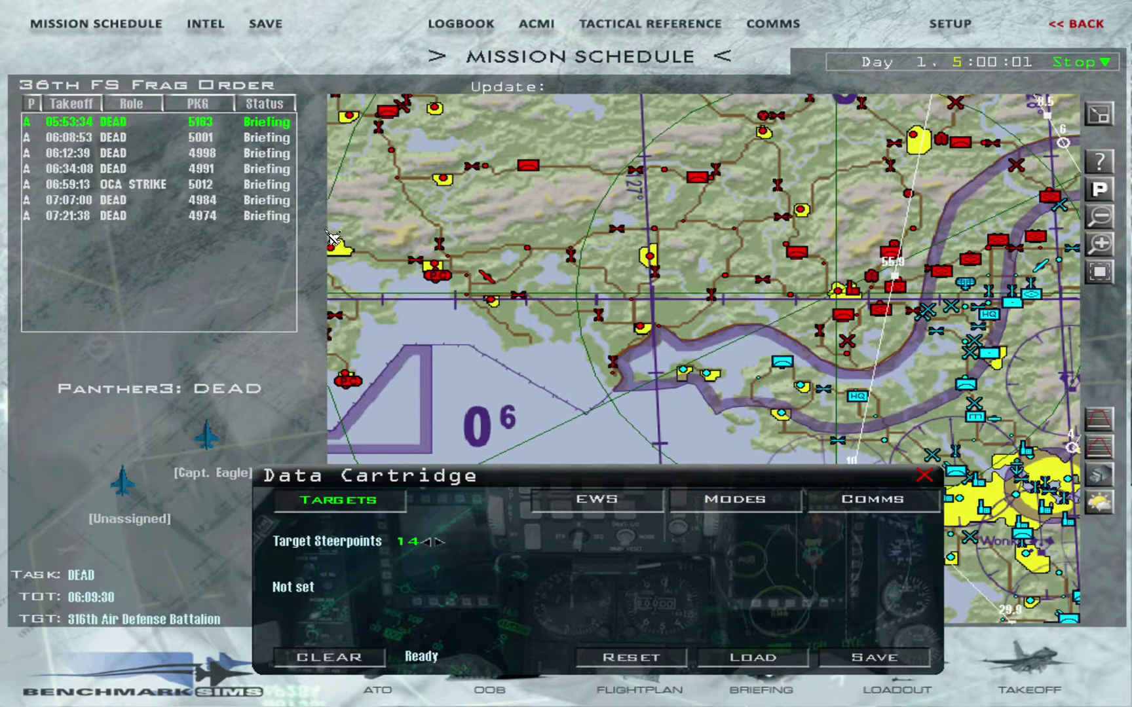
right_click(612, 360)
left_click(621, 391)
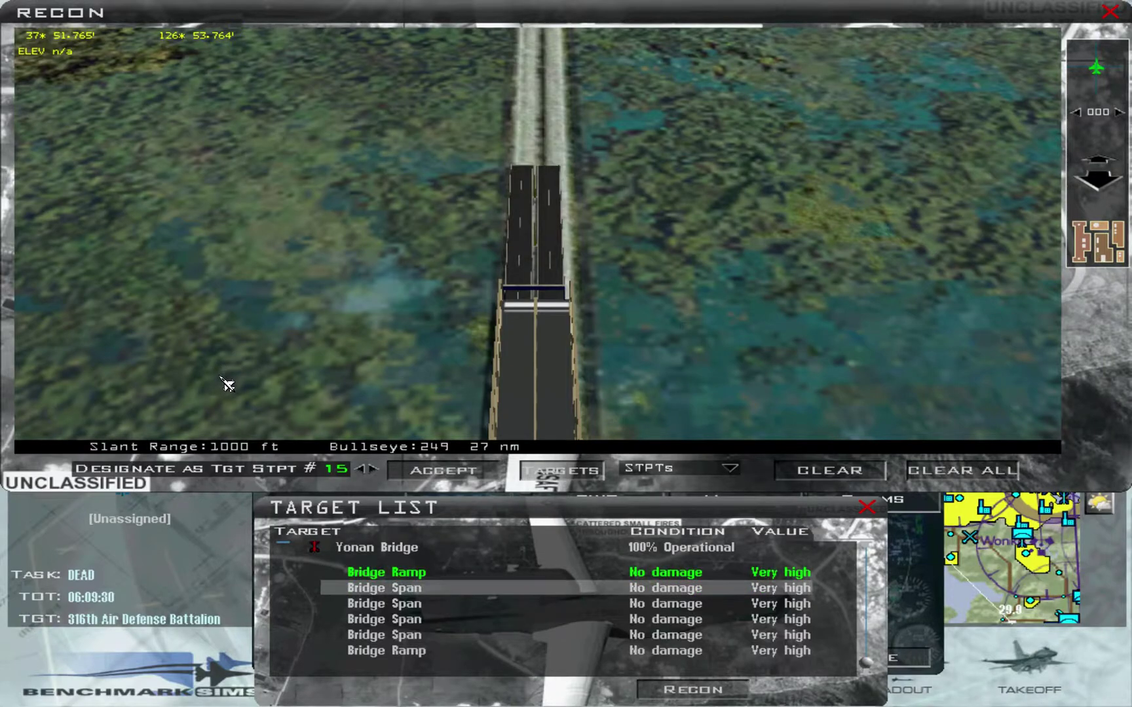
Designate the first listed Bridge Span of the Yonan Bridge as target steerpoint 15 and close the Recon and Target List windows.
left_click(384, 588)
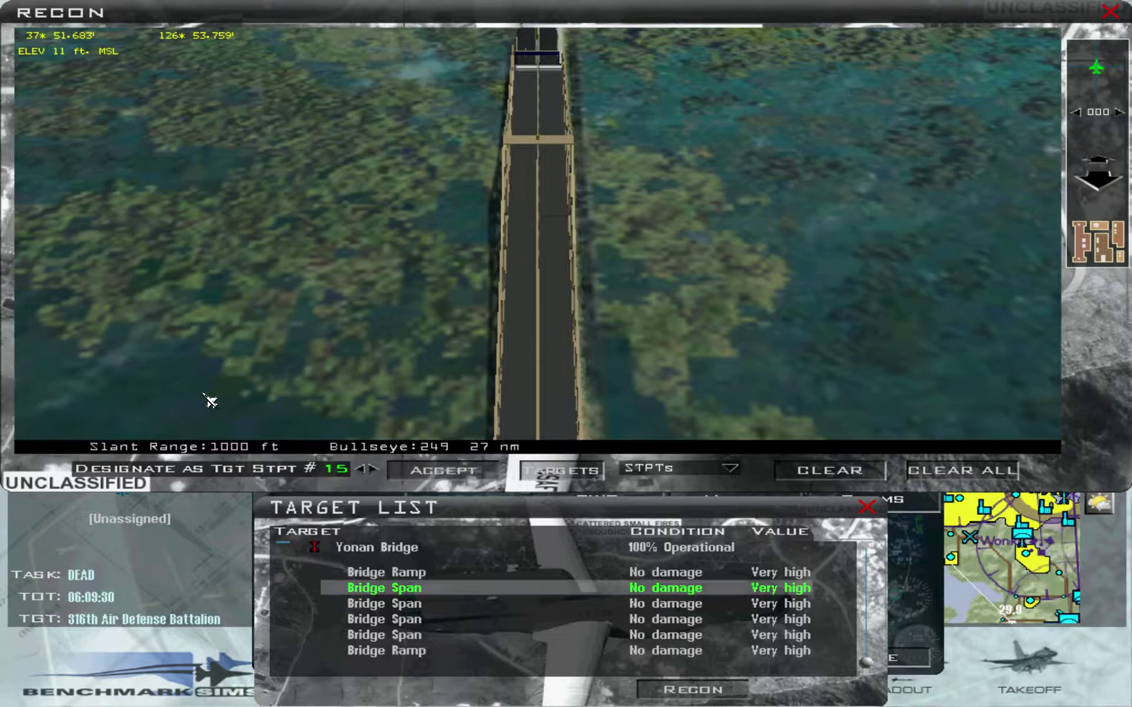
left_click(372, 469)
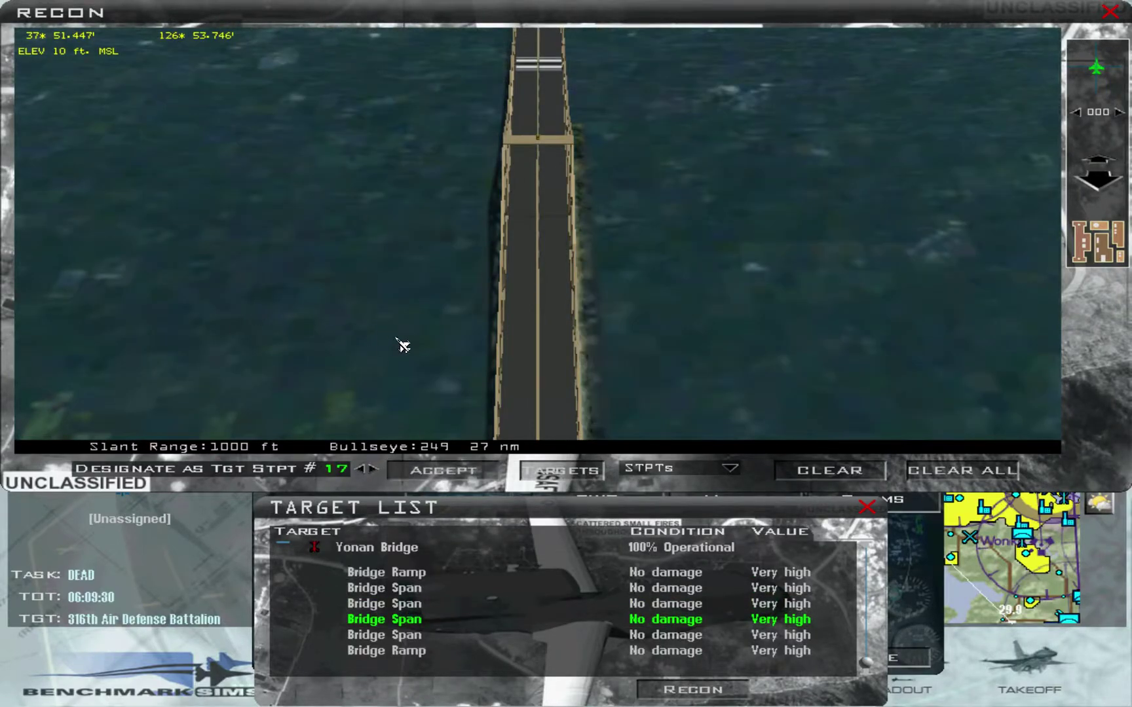
key("Escape")
key("Escape")
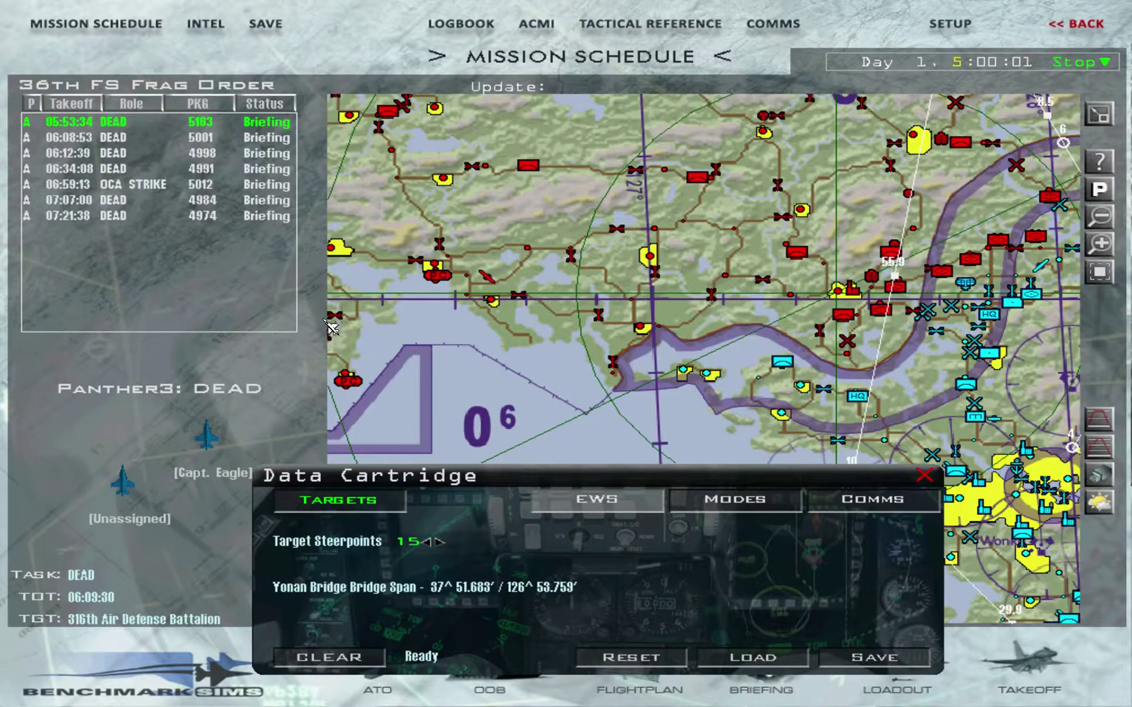
Open the EWS settings and examine the available chaff and flare program types and program numbers.
left_click(596, 499)
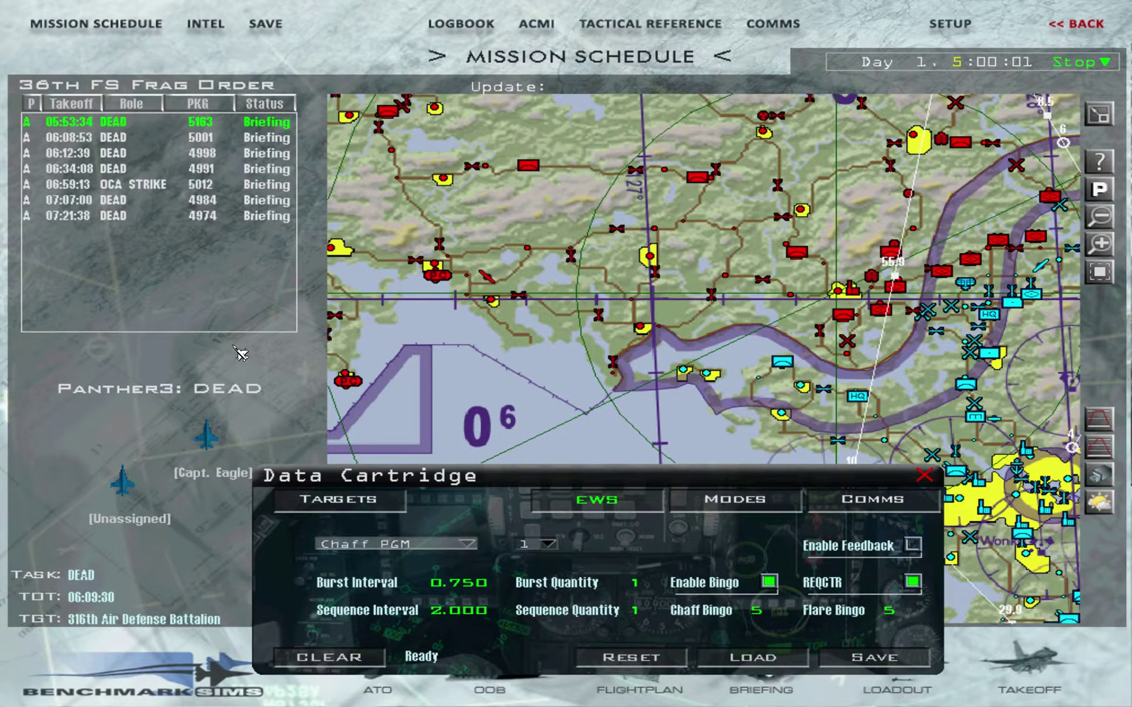
left_click(372, 543)
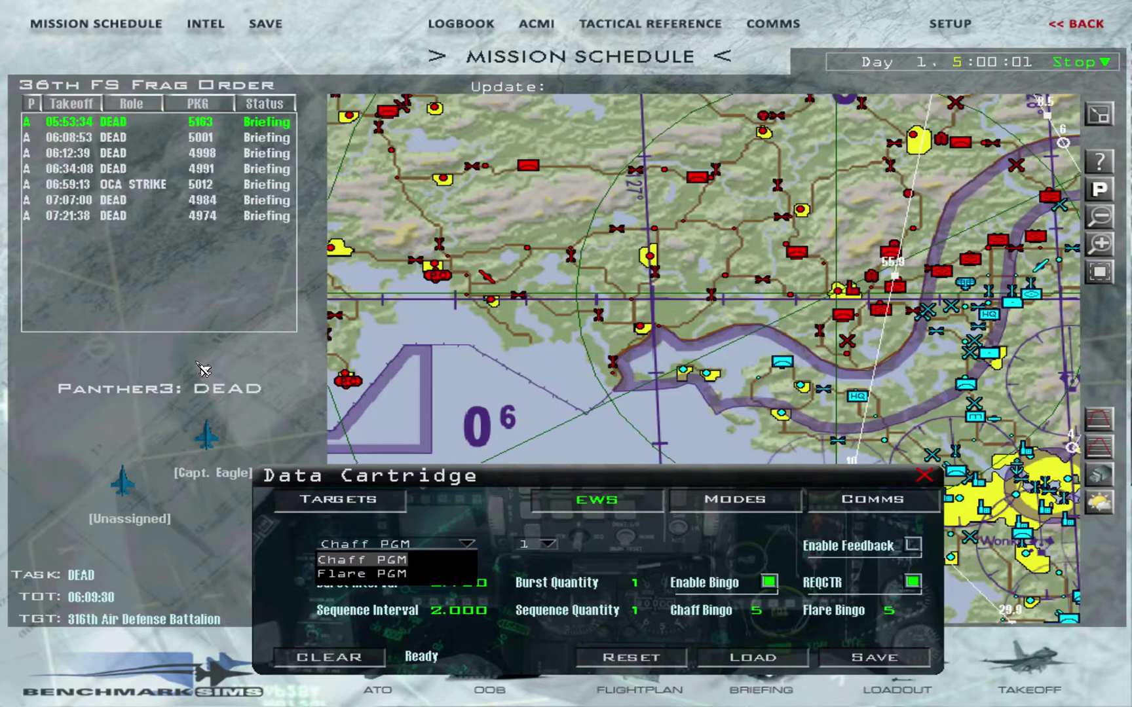
key("Down")
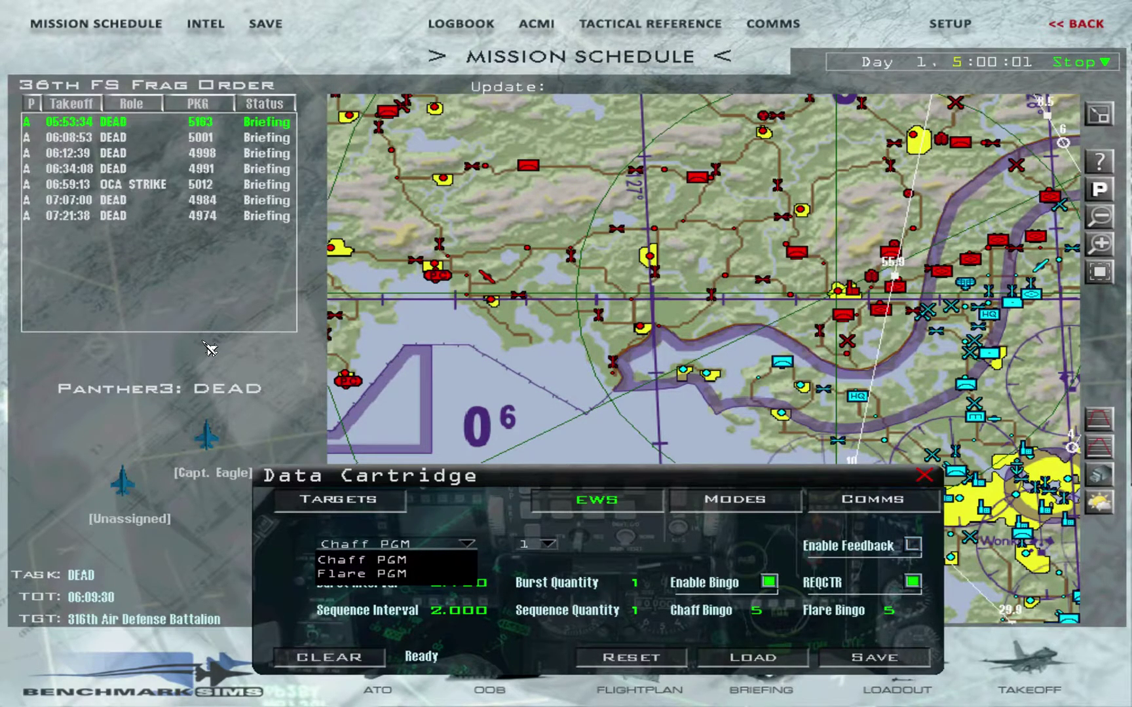
left_click(204, 348)
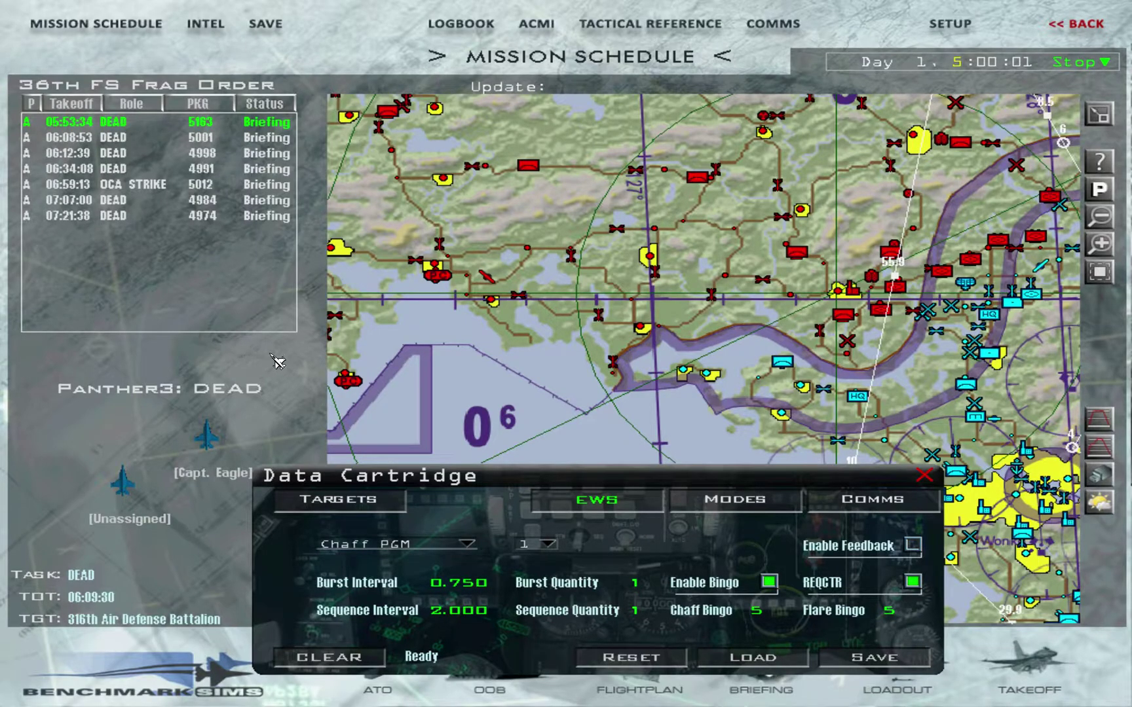
left_click(536, 544)
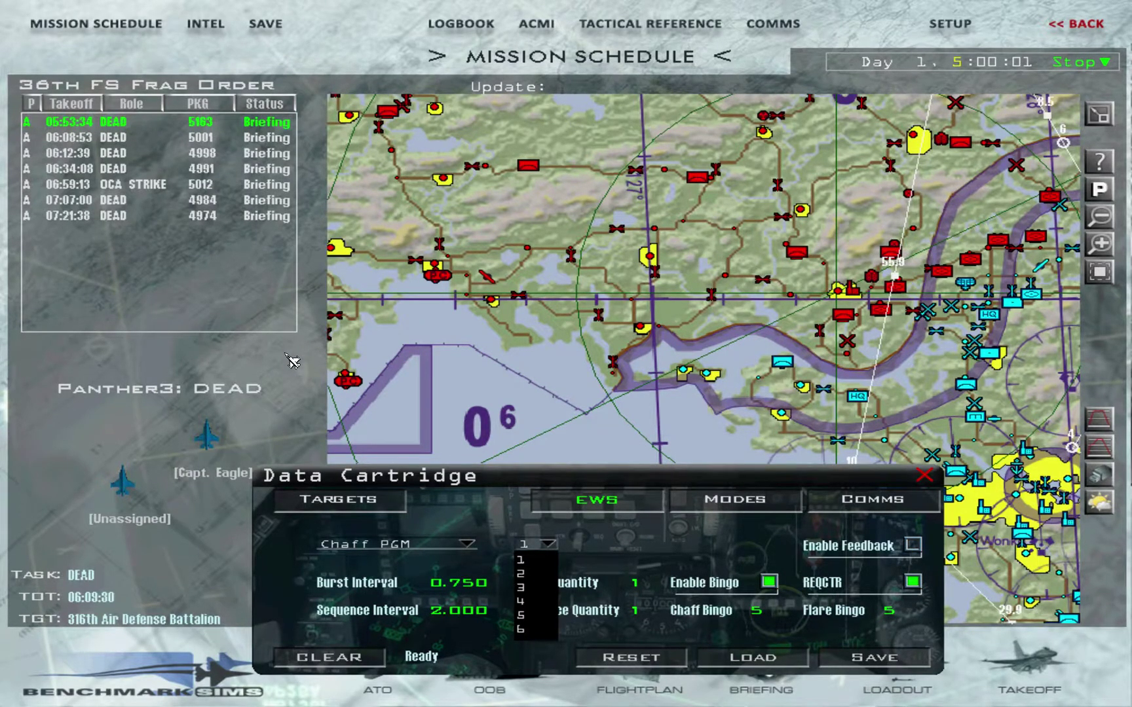
key("Down")
key("Down")
key("Down")
key("Down")
key("Down")
key("Escape")
left_click(358, 545)
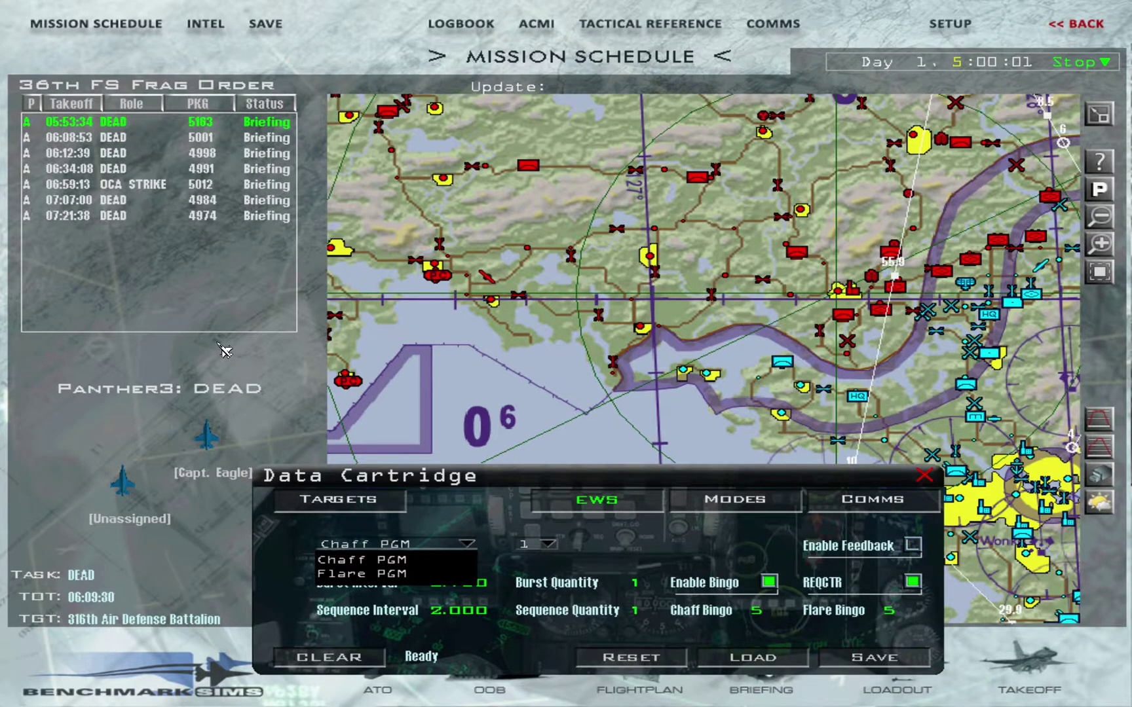
key("Escape")
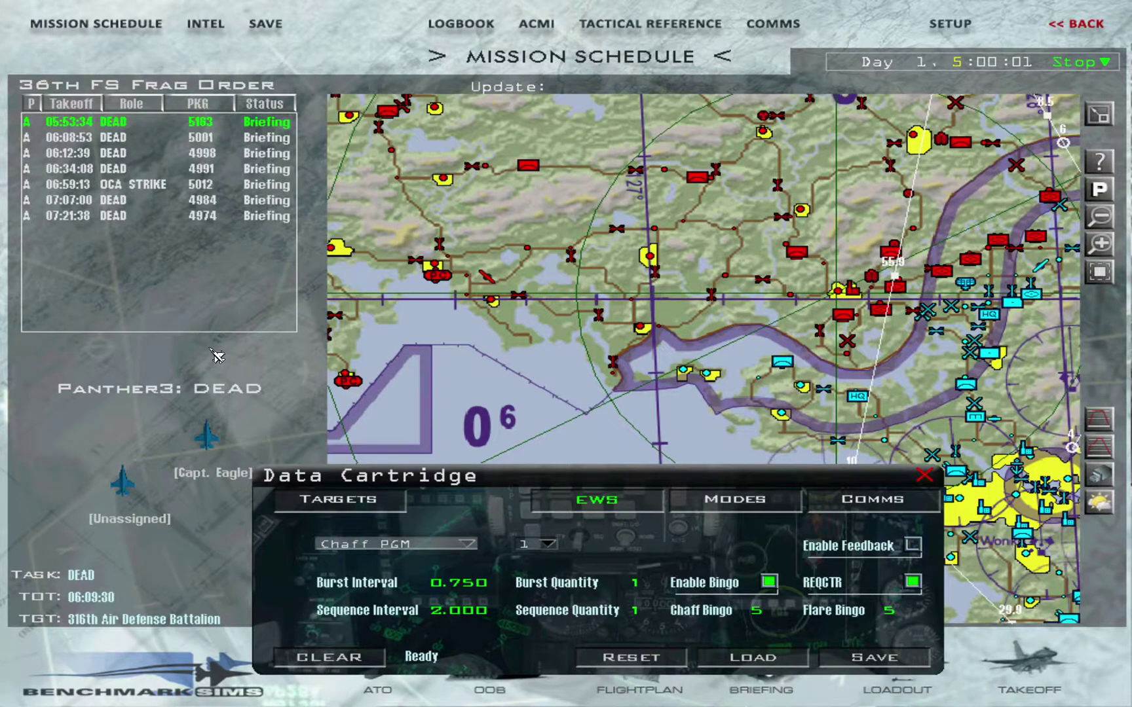
View the Flare PGM 1 settings, move the Data Cartridge window aside, and return to Chaff PGM 1.
key("Return")
key("Down")
key("Return")
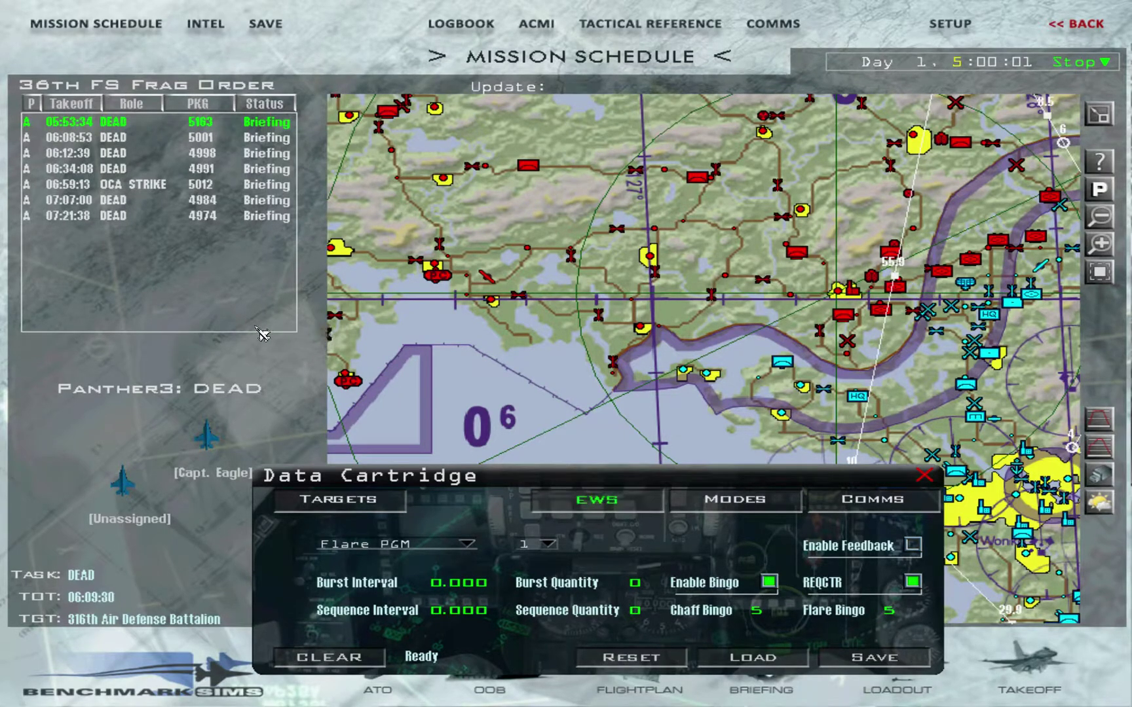
mouse_move(274, 309)
left_mouse_down()
mouse_move(262, 278)
mouse_move(220, 274)
left_mouse_up()
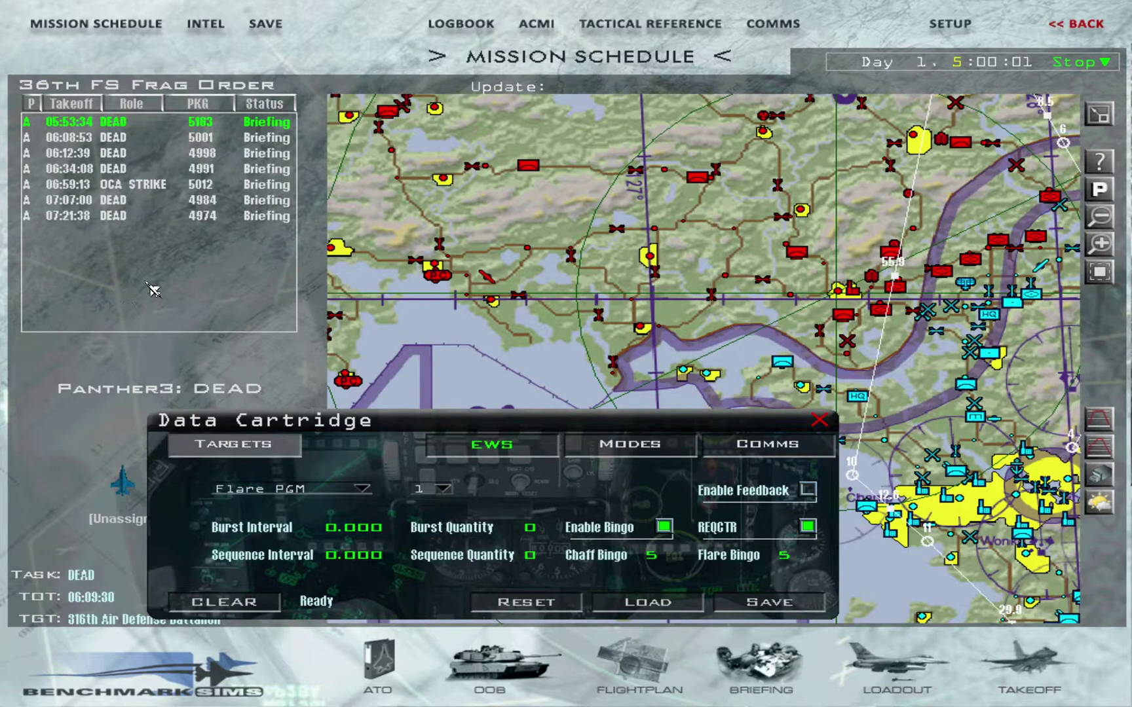
mouse_move(236, 238)
left_mouse_down()
mouse_move(256, 249)
mouse_move(188, 218)
left_mouse_up()
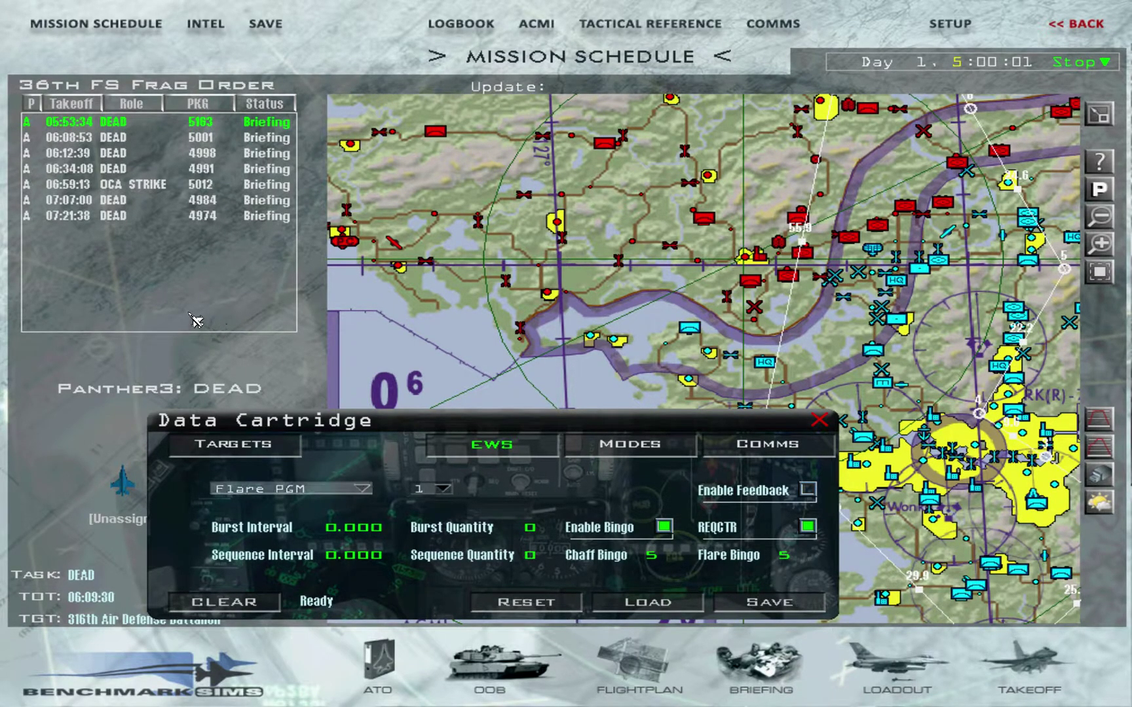
left_click(294, 488)
left_click(219, 504)
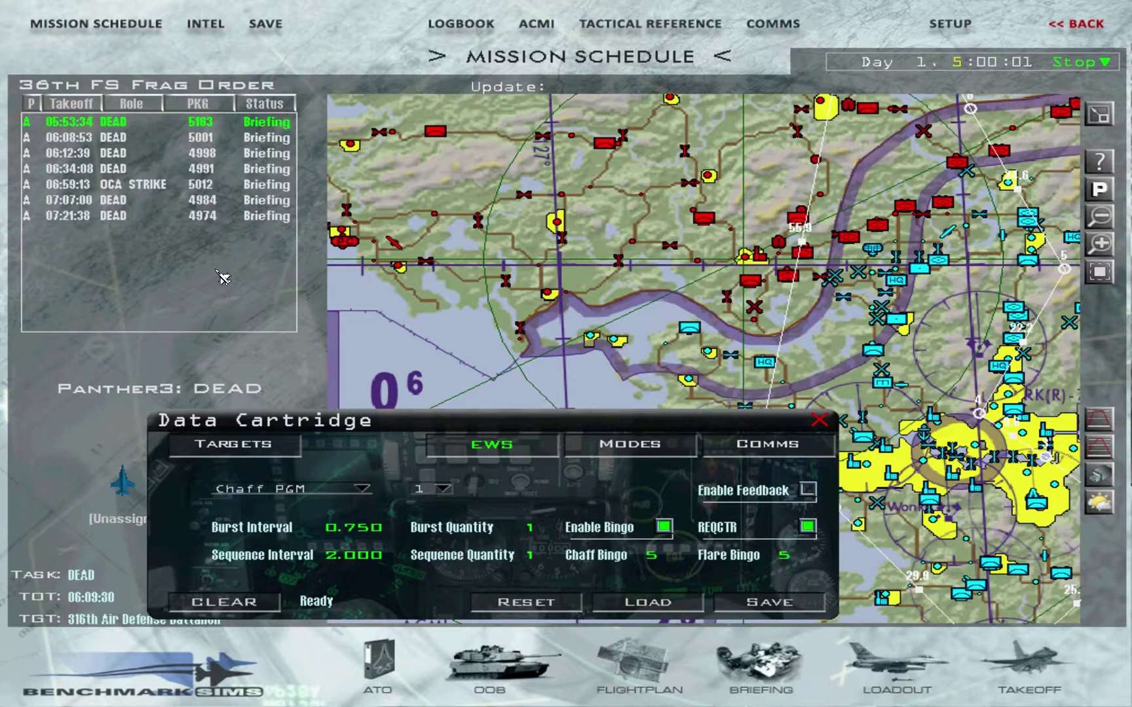
Move the Data Cartridge window clear of the flight details and display the settings of Flare PGM 6.
left_click_drag(405, 420, 527, 361)
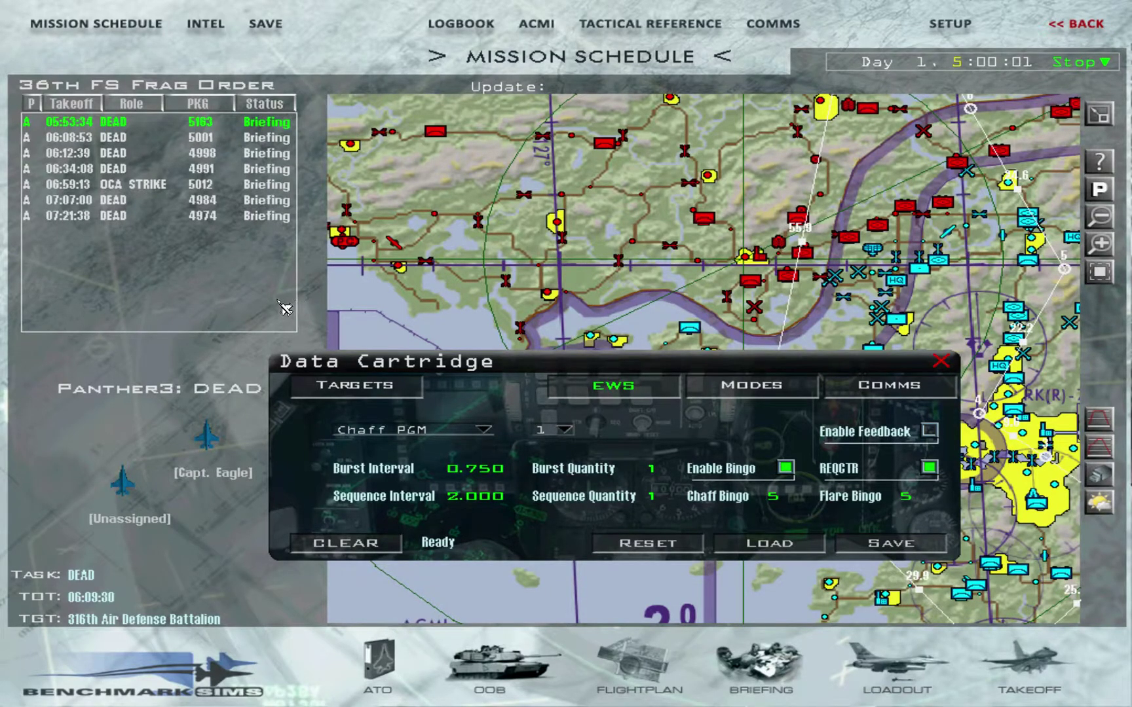
left_click(484, 431)
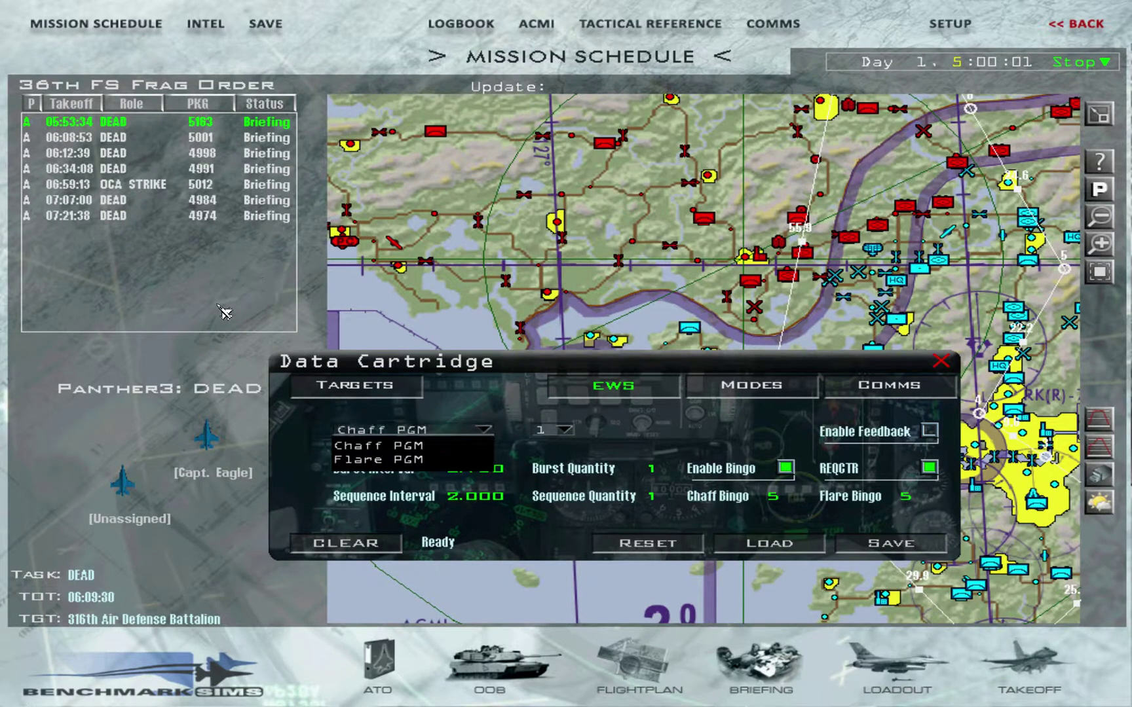
left_click(382, 461)
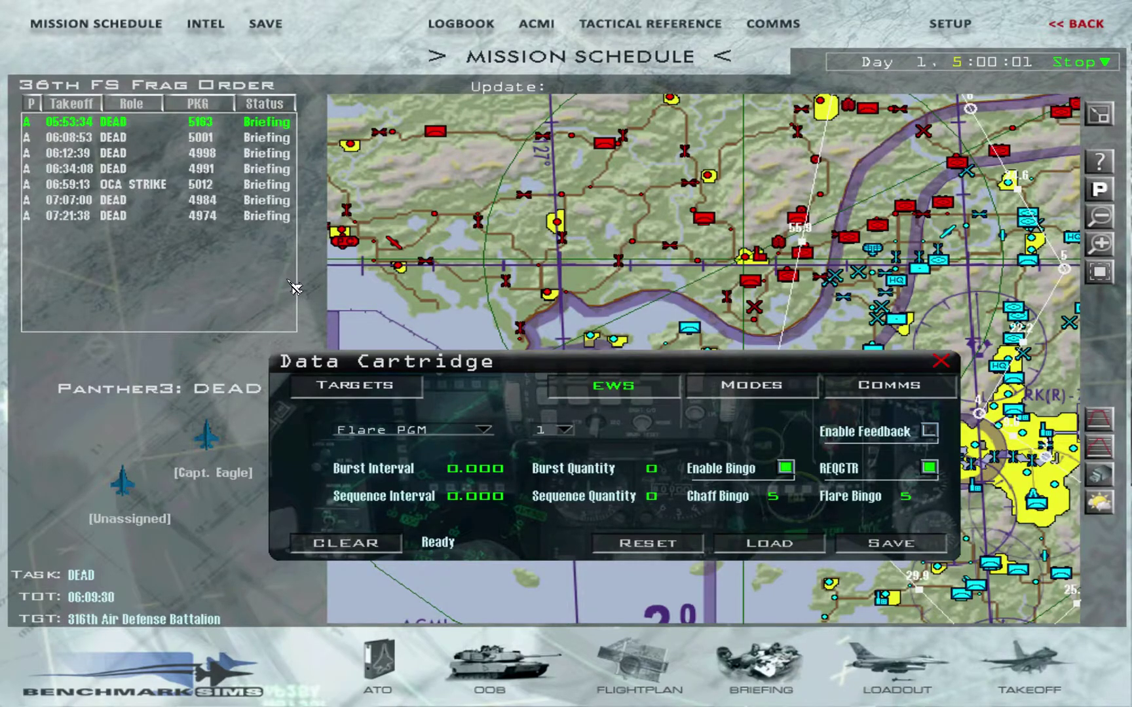
left_click(553, 430)
left_click(544, 515)
Check the settings of Flare PGM 5 and return to program 6.
left_click(562, 429)
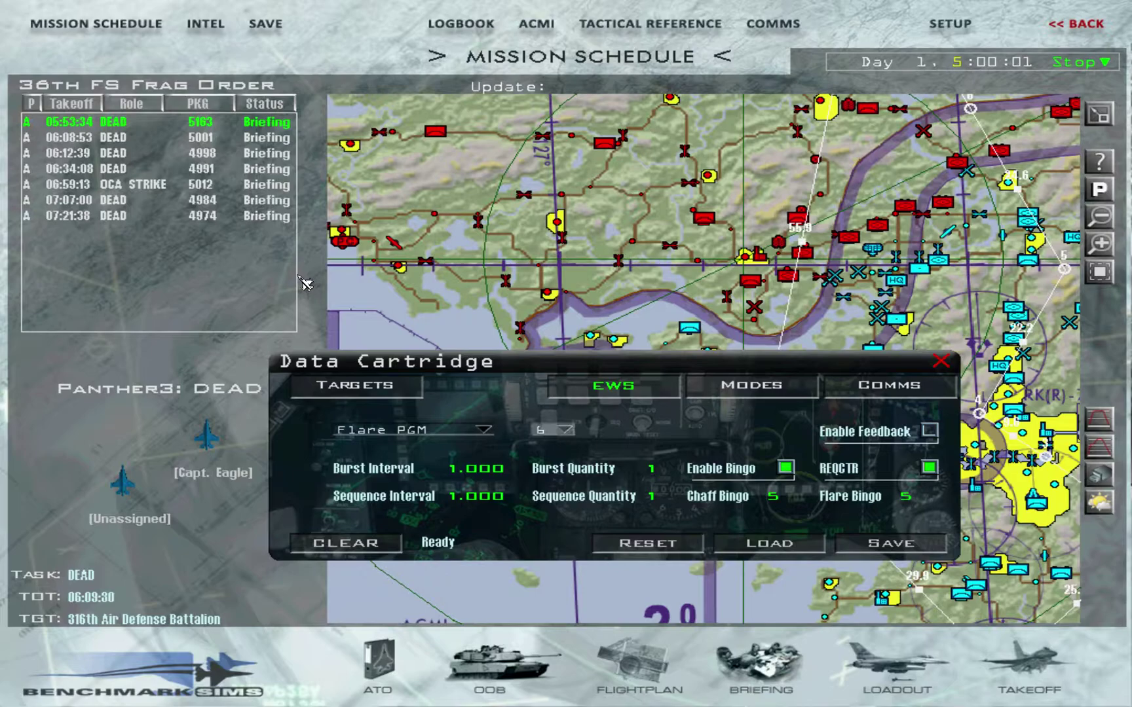
left_click(537, 500)
left_click(553, 430)
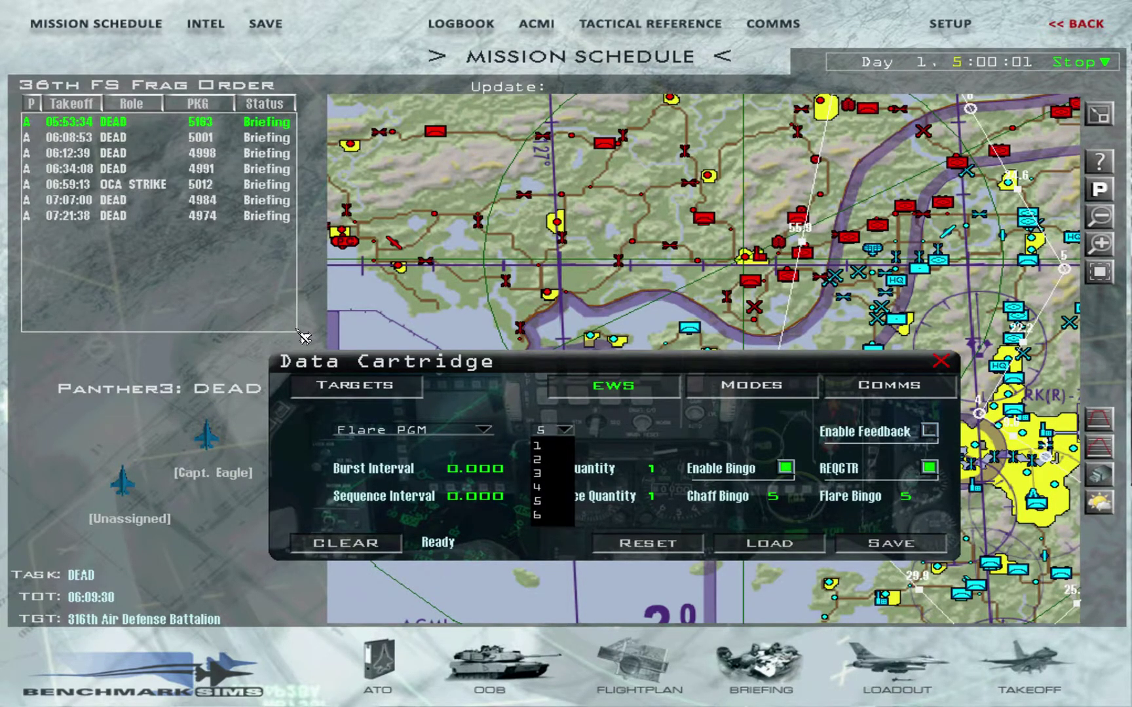
key("Up")
key("Return")
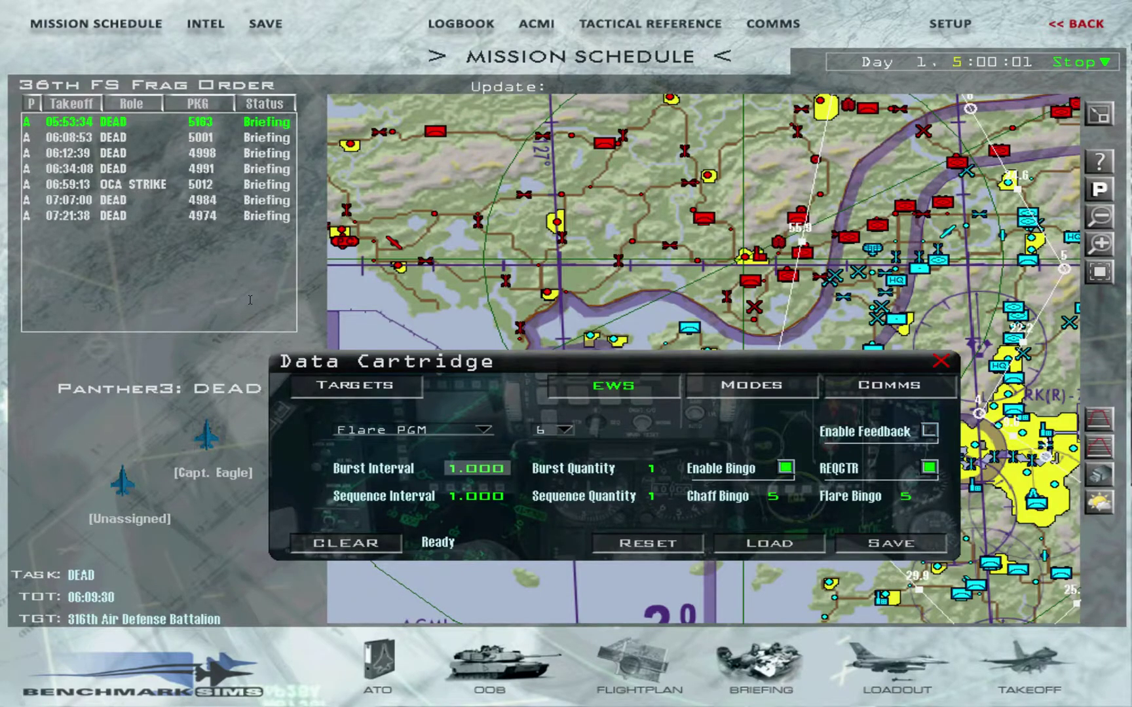
Go through the burst and sequence interval and quantity fields of Flare PGM 6 without editing them.
key("Tab")
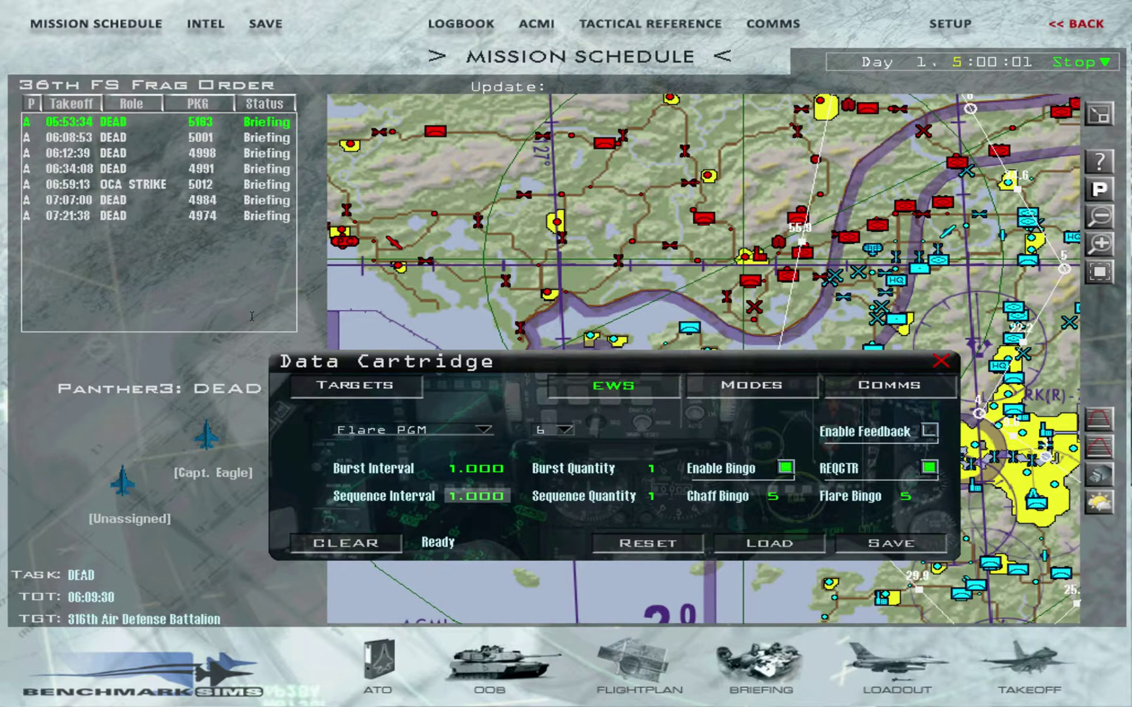
key("Tab")
key("Tab")
key("Tab")
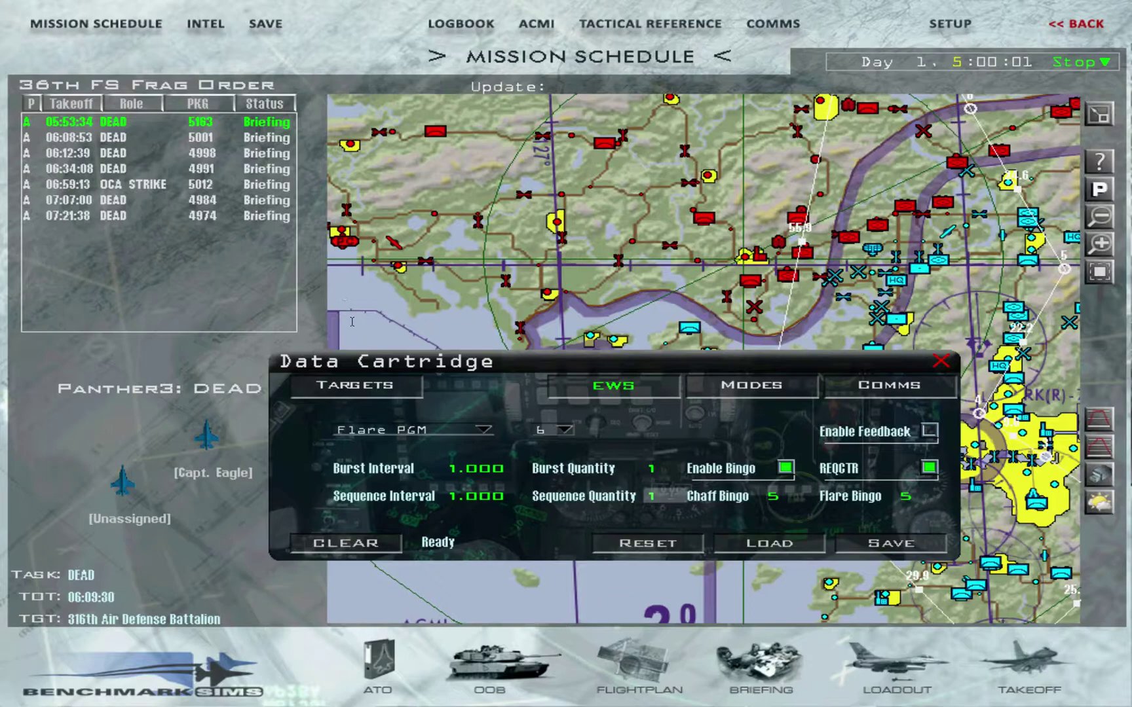
key("Tab")
key("Tab")
Display the settings of Chaff PGM 1.
key("Return")
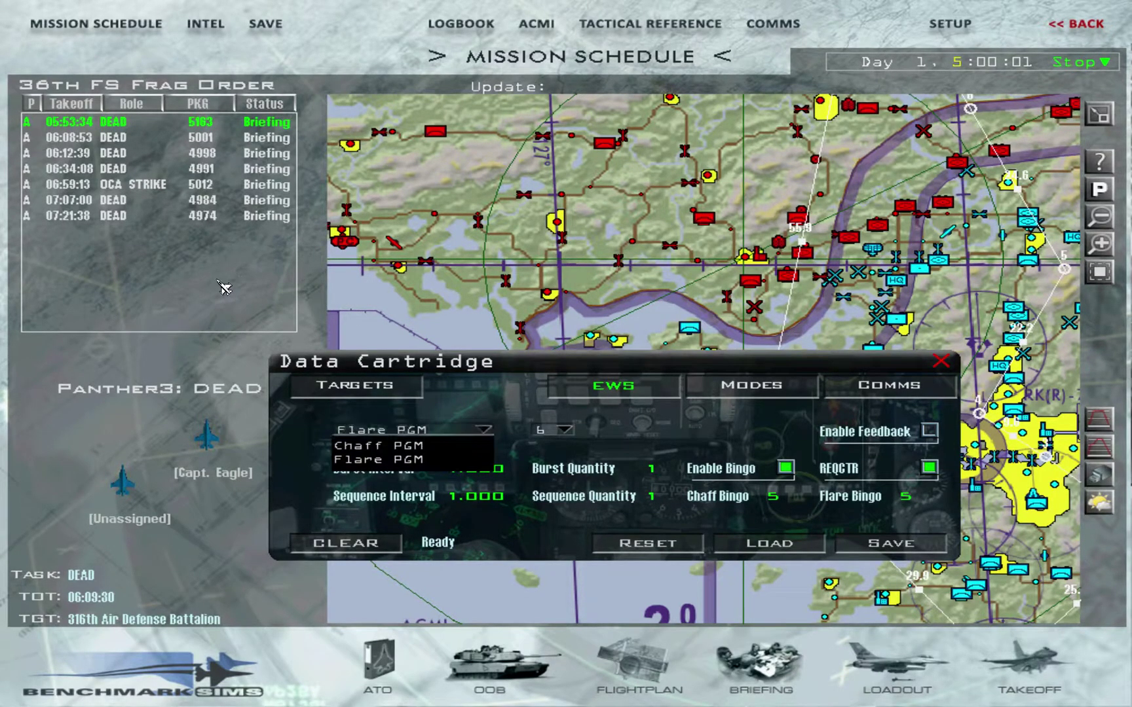
left_click(419, 445)
left_click(553, 430)
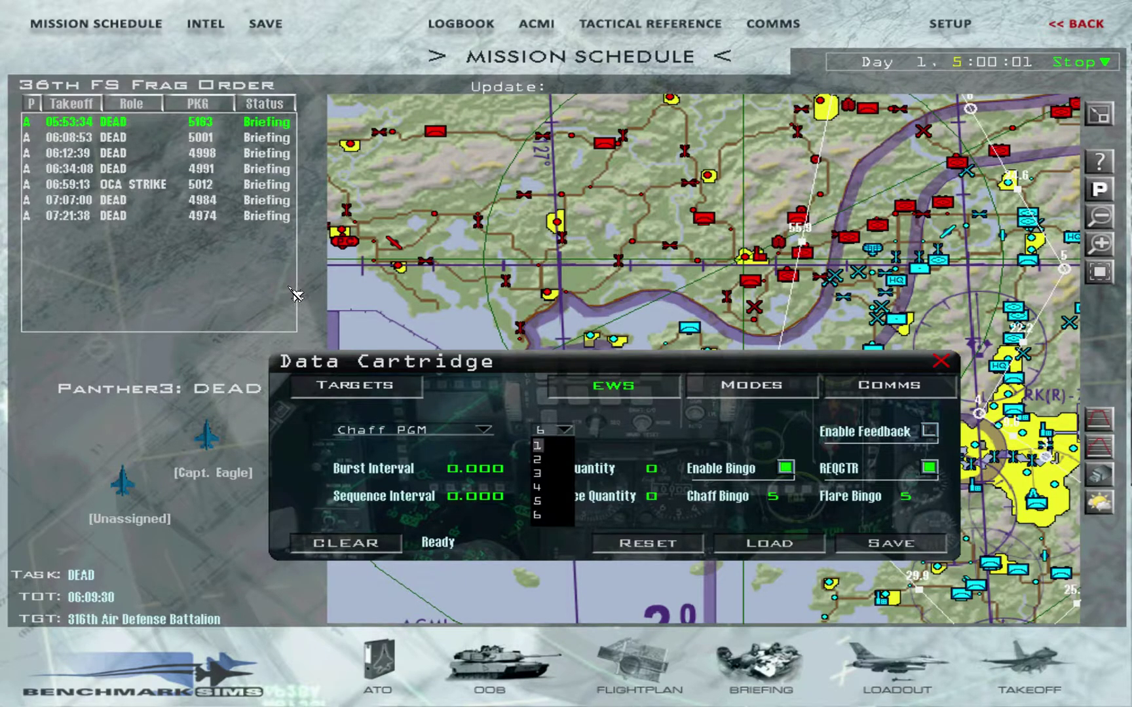
left_click(540, 445)
key("Tab")
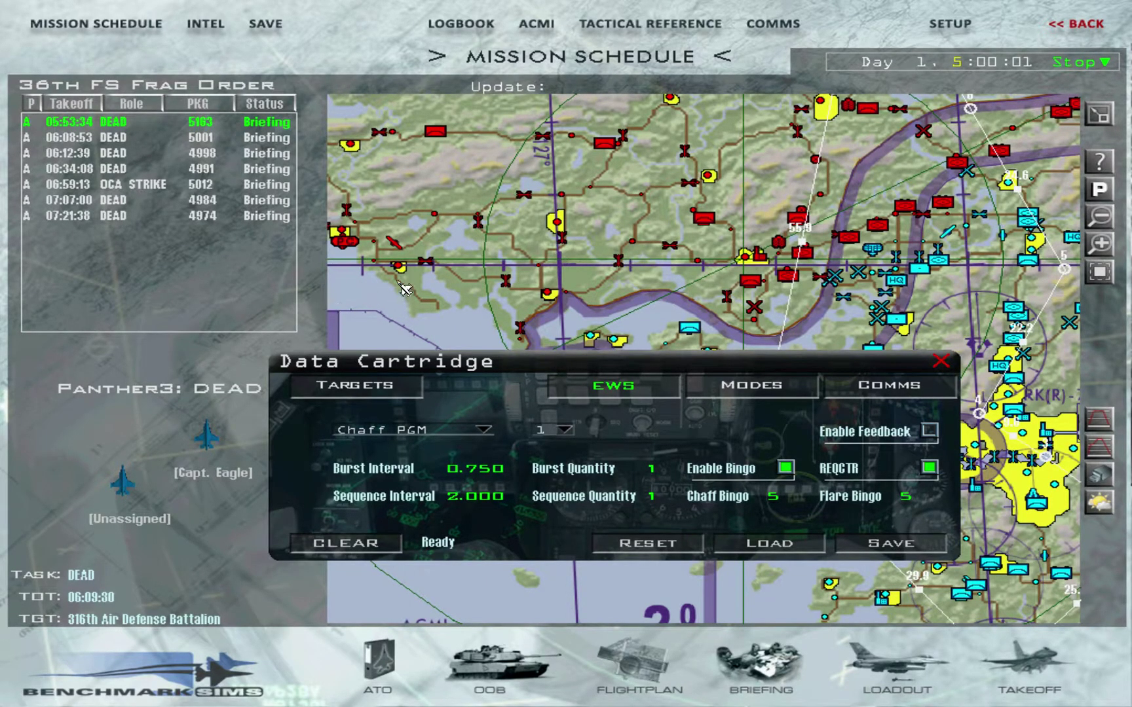
Open the Modes settings and display the MFD2 page assignments for NAV Mastermode.
left_click(751, 385)
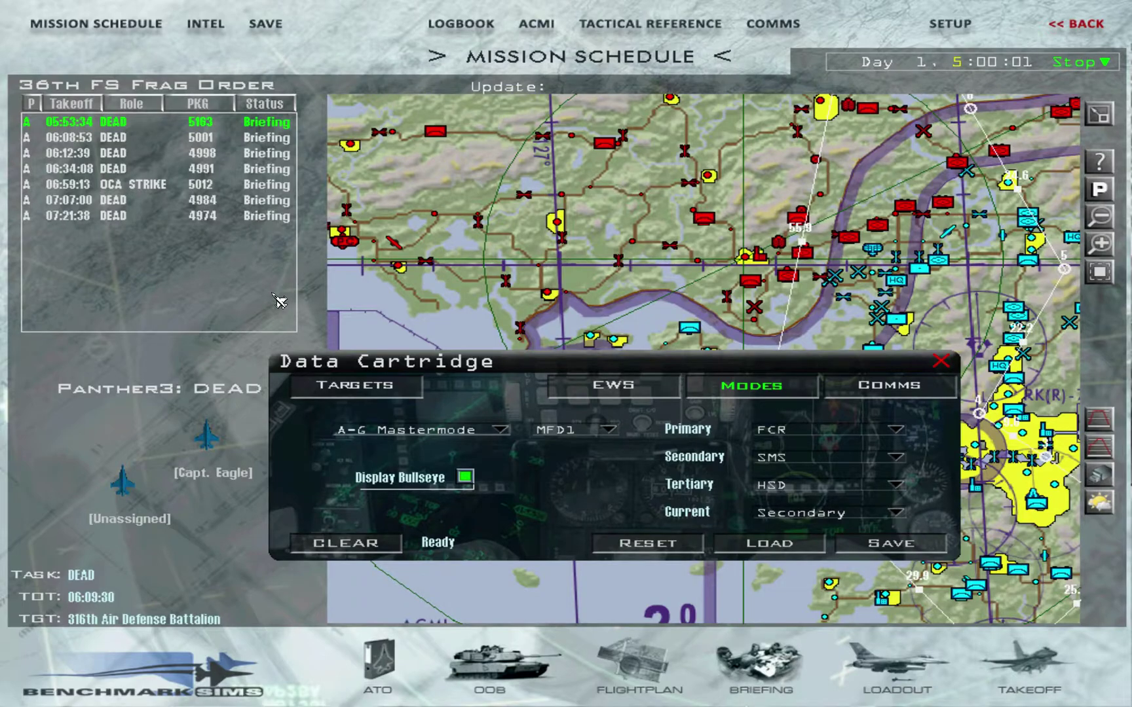
left_click(408, 429)
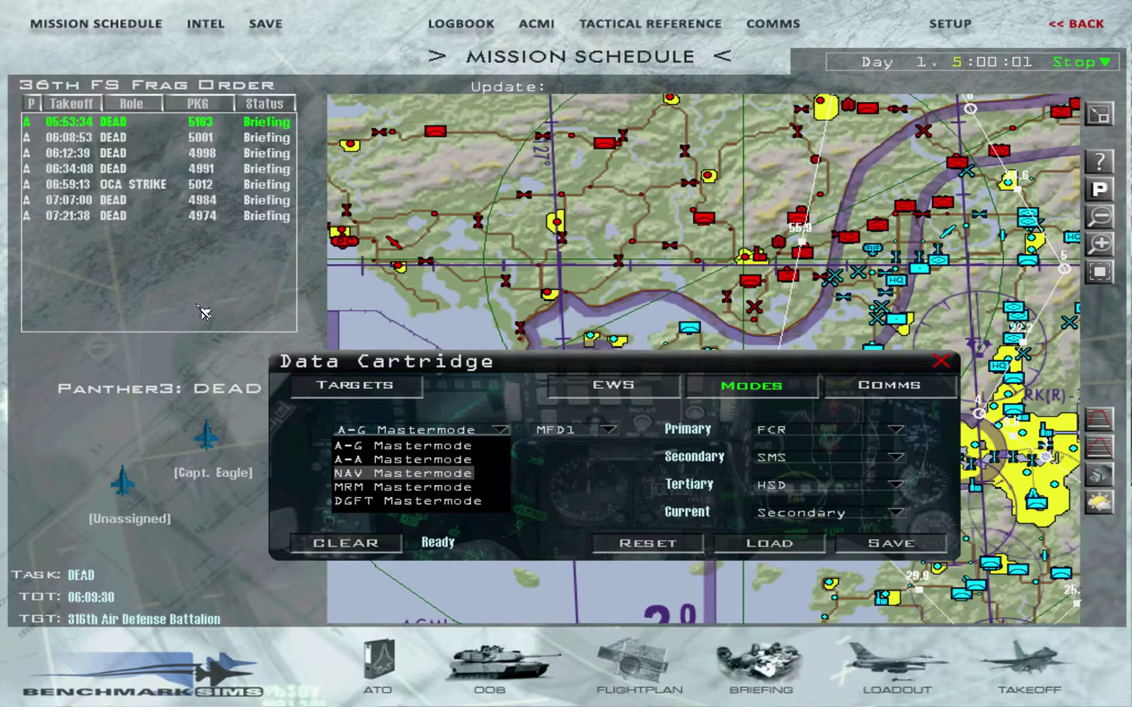
key("Return")
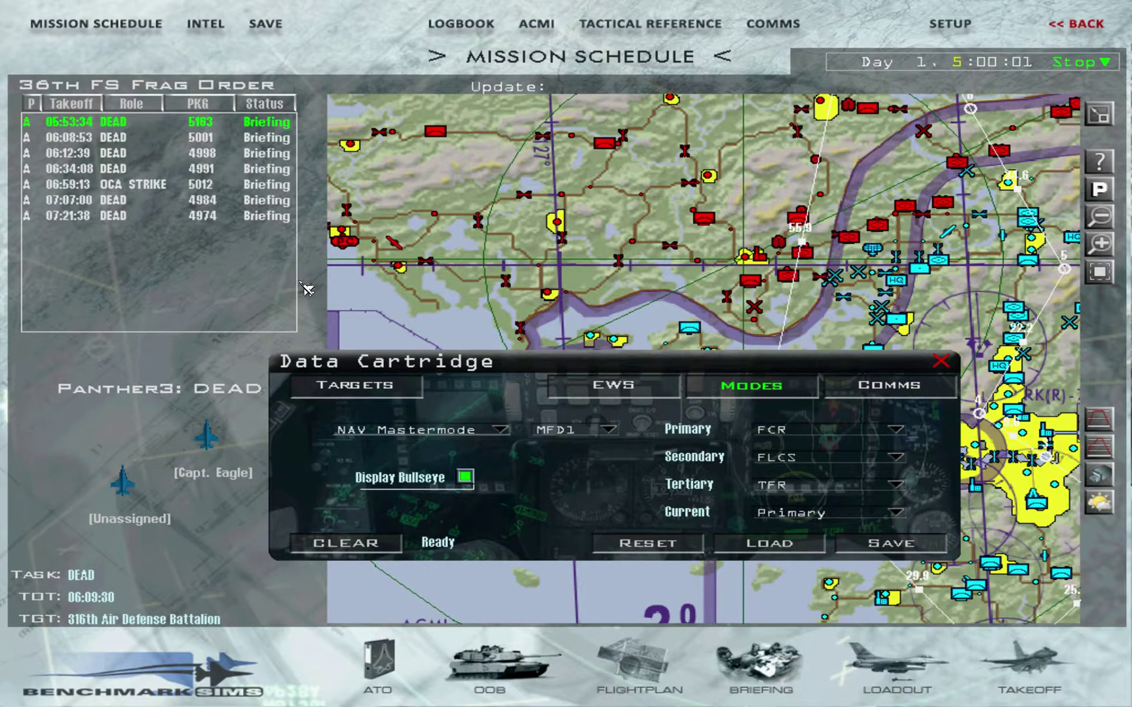
key("Tab")
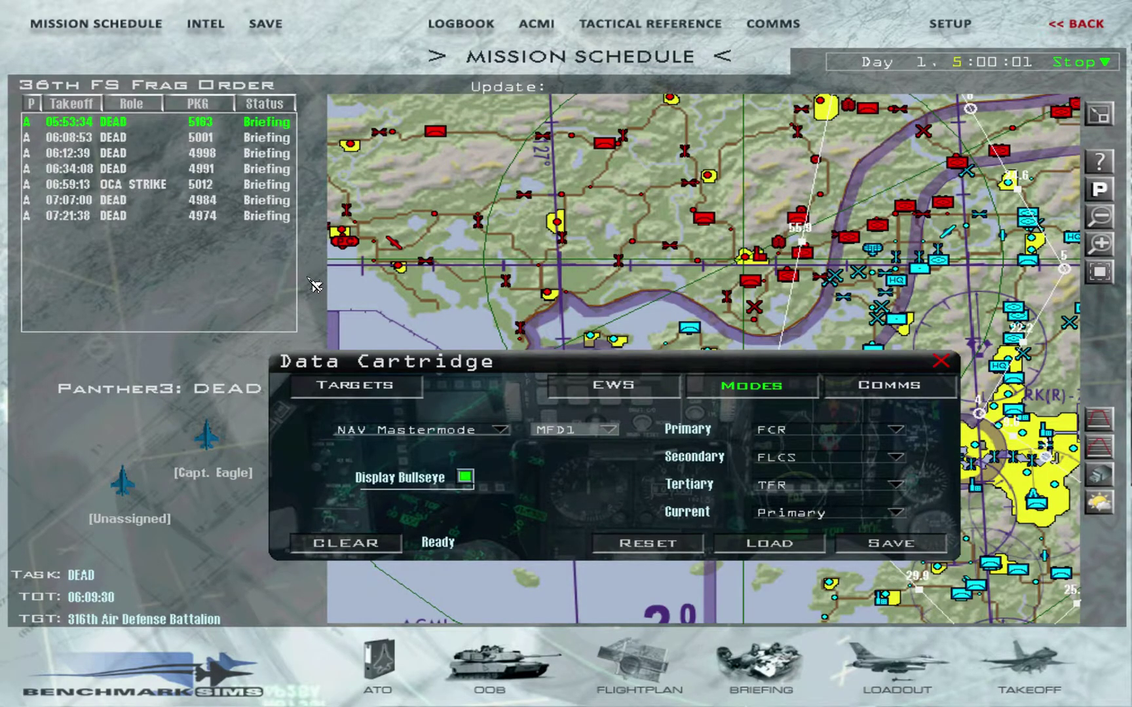
key("space")
key("Down")
key("Return")
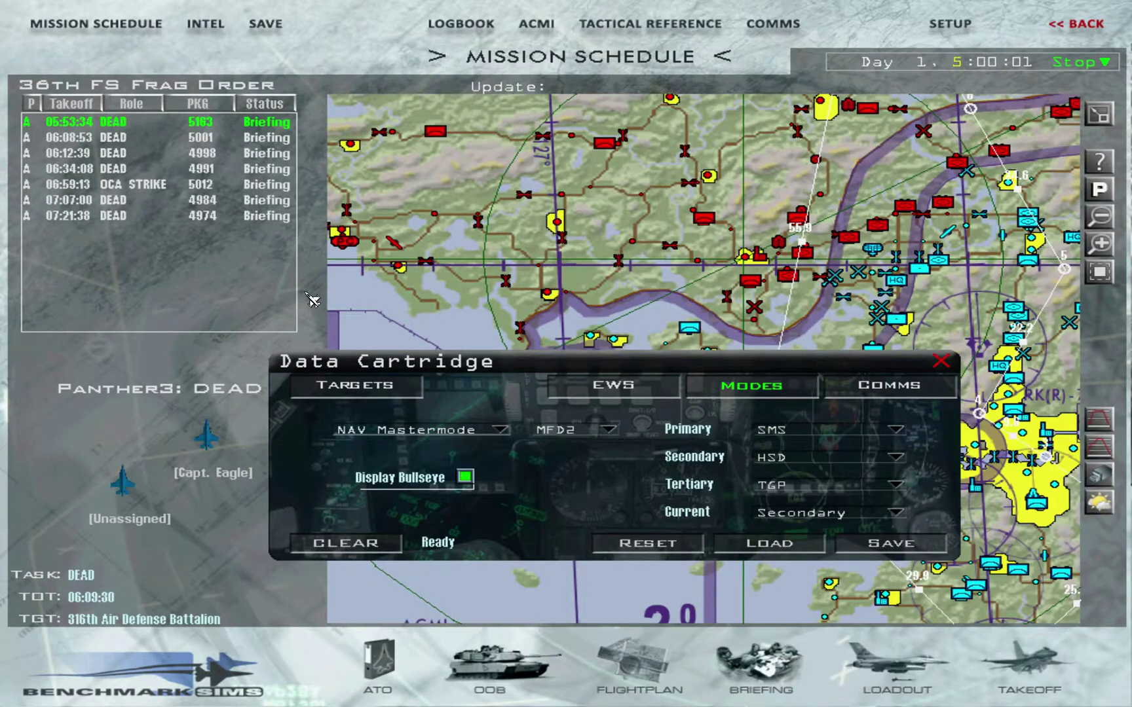
Return to the MFD1 page assignments of NAV Mastermode.
key("space")
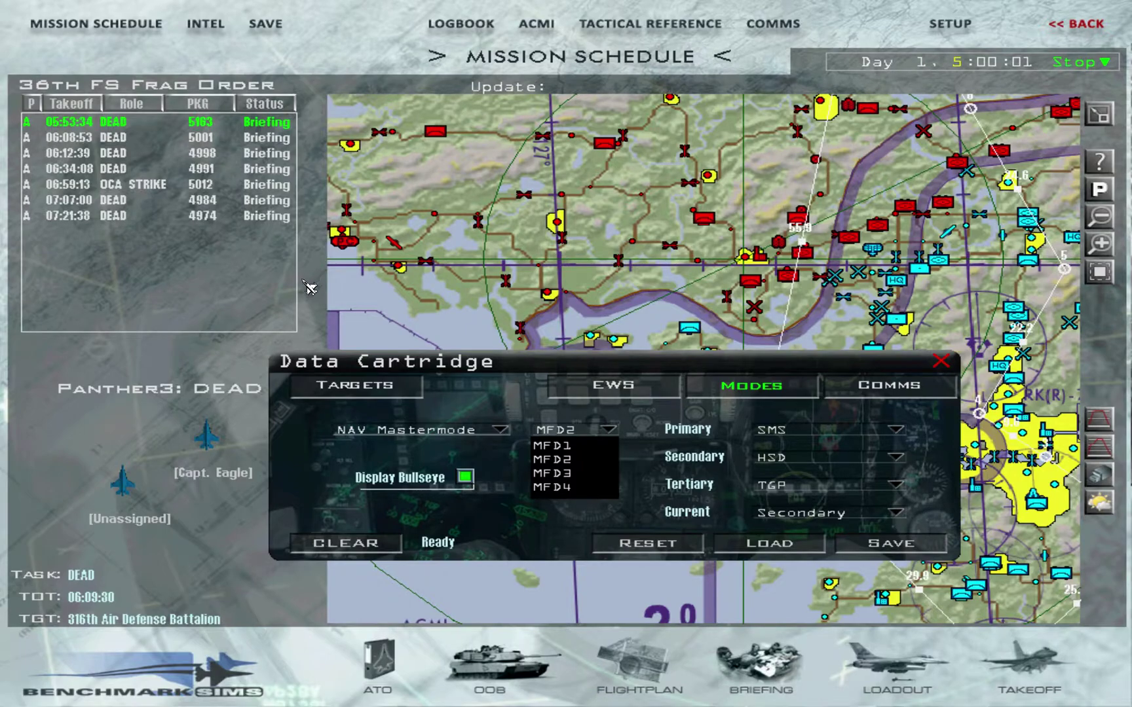
key("Down")
key("Return")
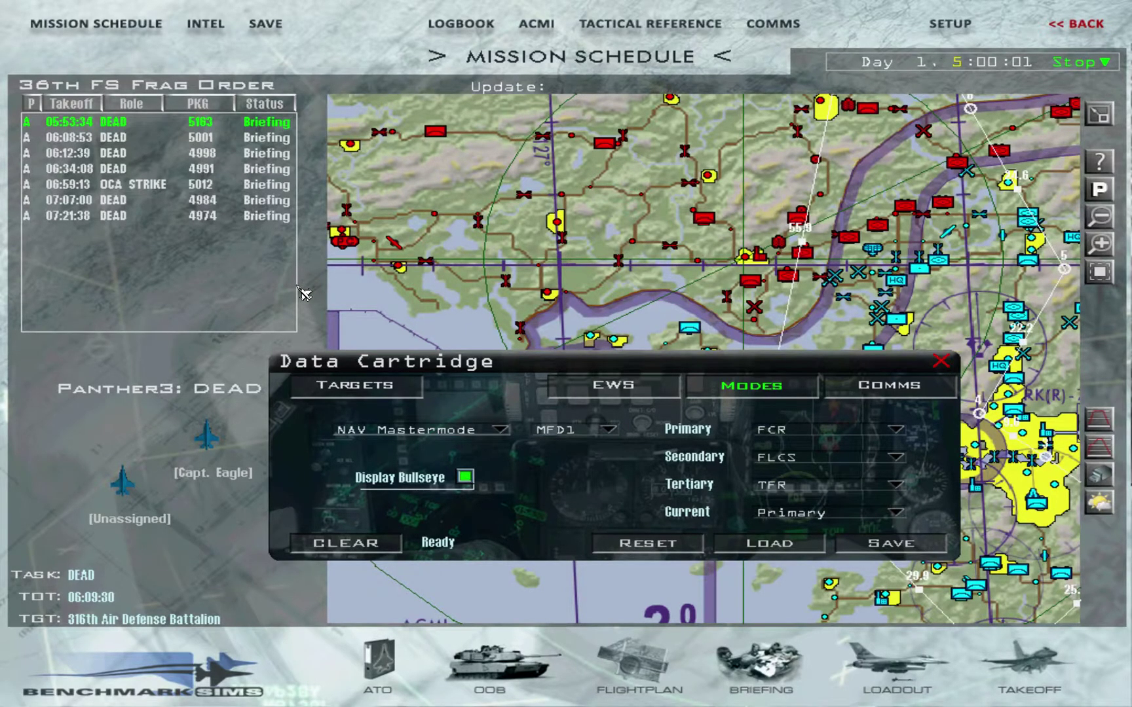